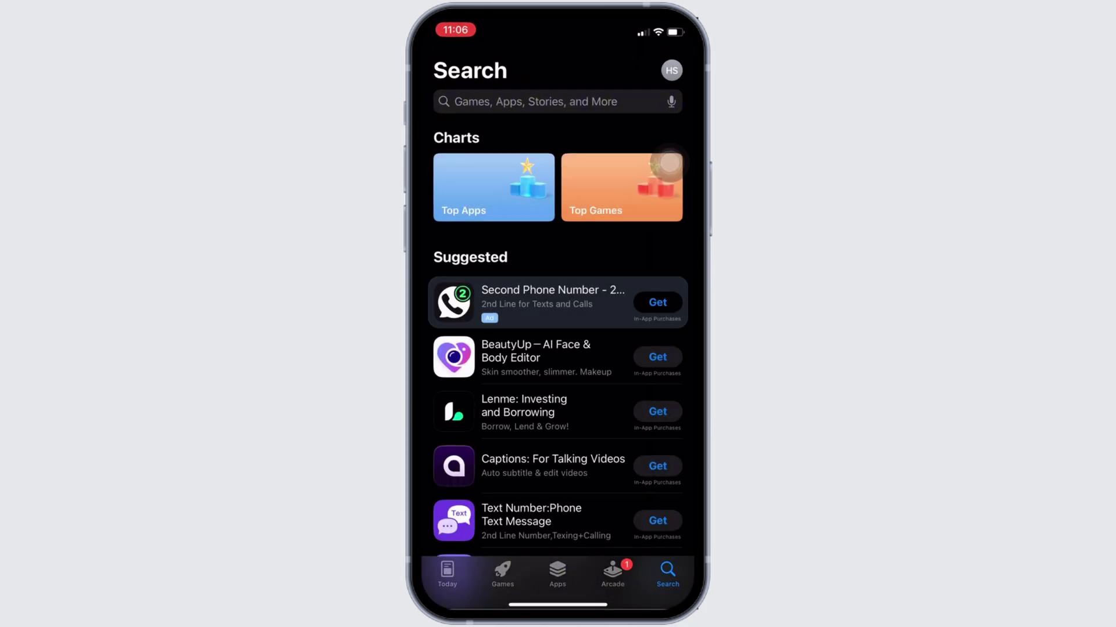
type("money")
Open the MoneyGram Money Transfers App page in the App Store to check version 24.6.0
left_click(669, 163)
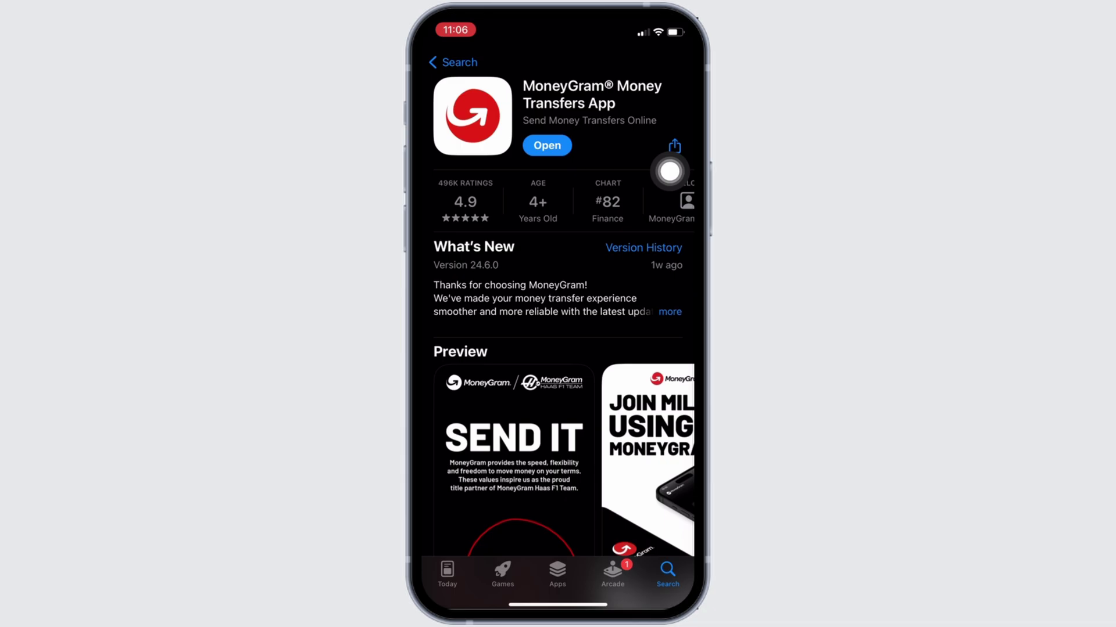
Go to Settings > General > iPhone Storage and show all apps, including MoneyGram at 203.8 MB
left_click_drag(557, 605, 558, 392)
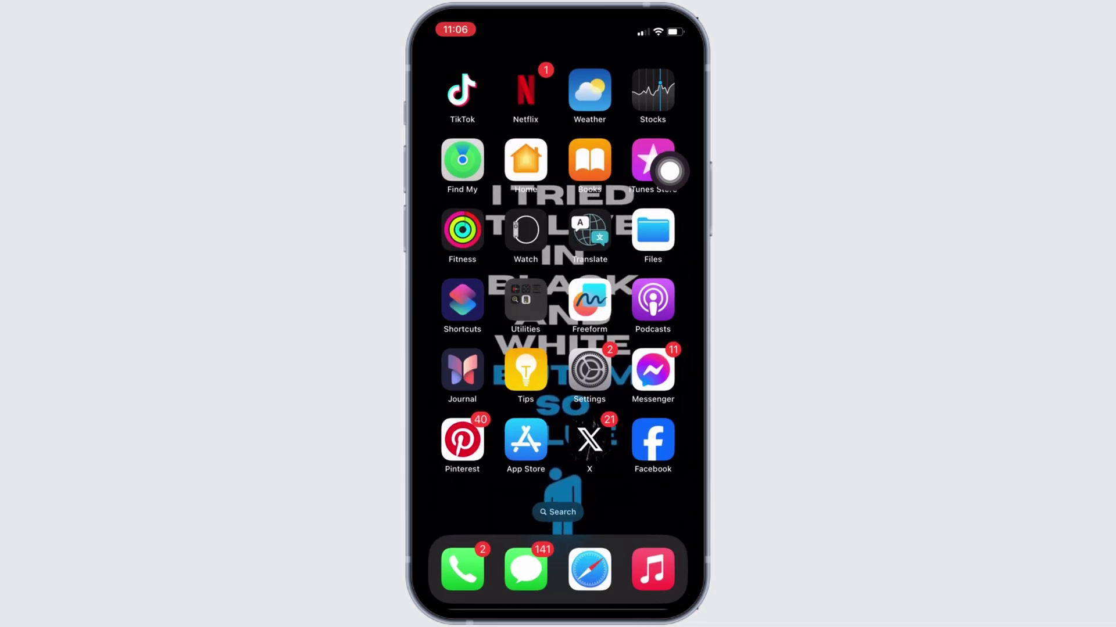
left_click(589, 370)
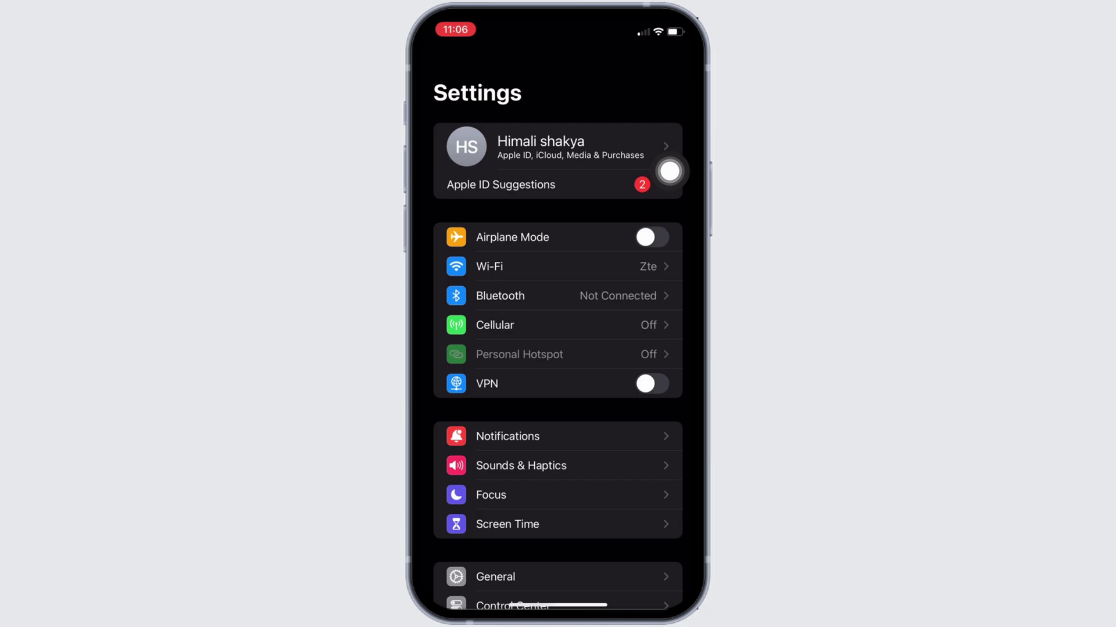
scroll(670, 172, "down", 3)
left_click(495, 425)
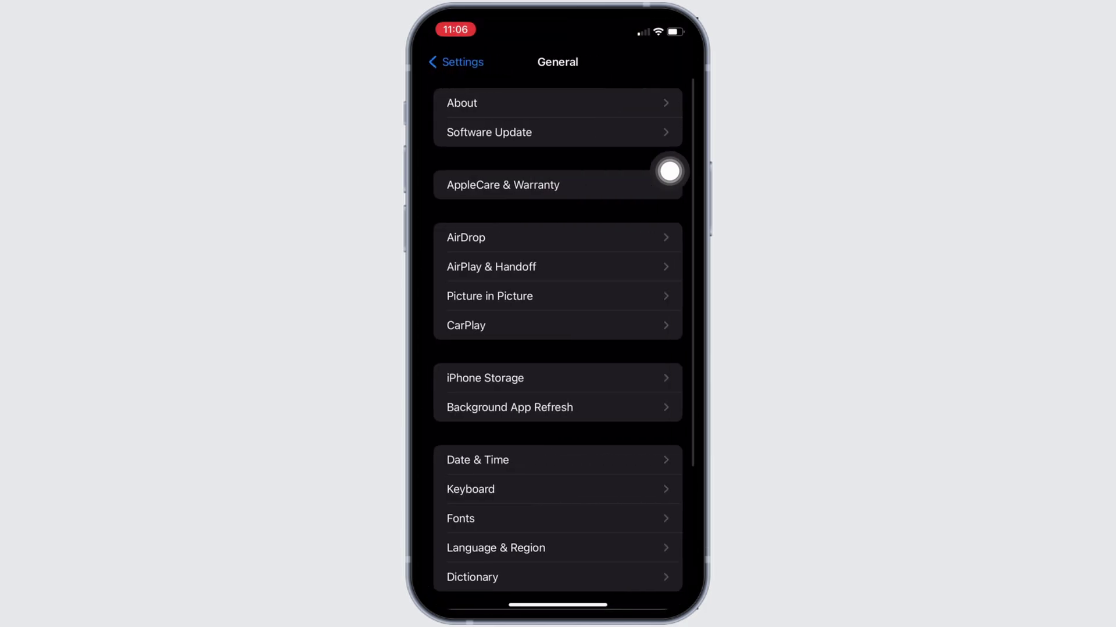
left_click(484, 377)
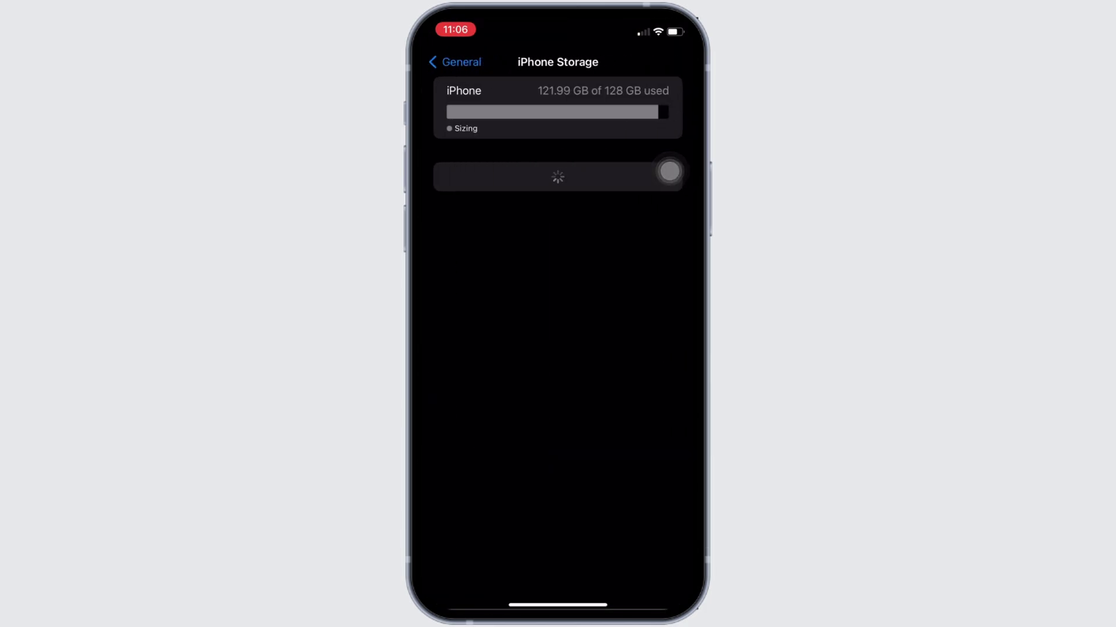
scroll(670, 171, "down", 5)
scroll(670, 172, "down", 3)
scroll(670, 172, "down", 2)
scroll(670, 171, "down", 2)
left_click(559, 460)
scroll(557, 349, "down", 5)
scroll(558, 349, "down", 4)
scroll(558, 349, "down", 2)
scroll(669, 172, "down", 2)
scroll(669, 172, "down", 3)
scroll(669, 172, "down", 2)
scroll(669, 172, "down", 2)
scroll(669, 172, "down", 1)
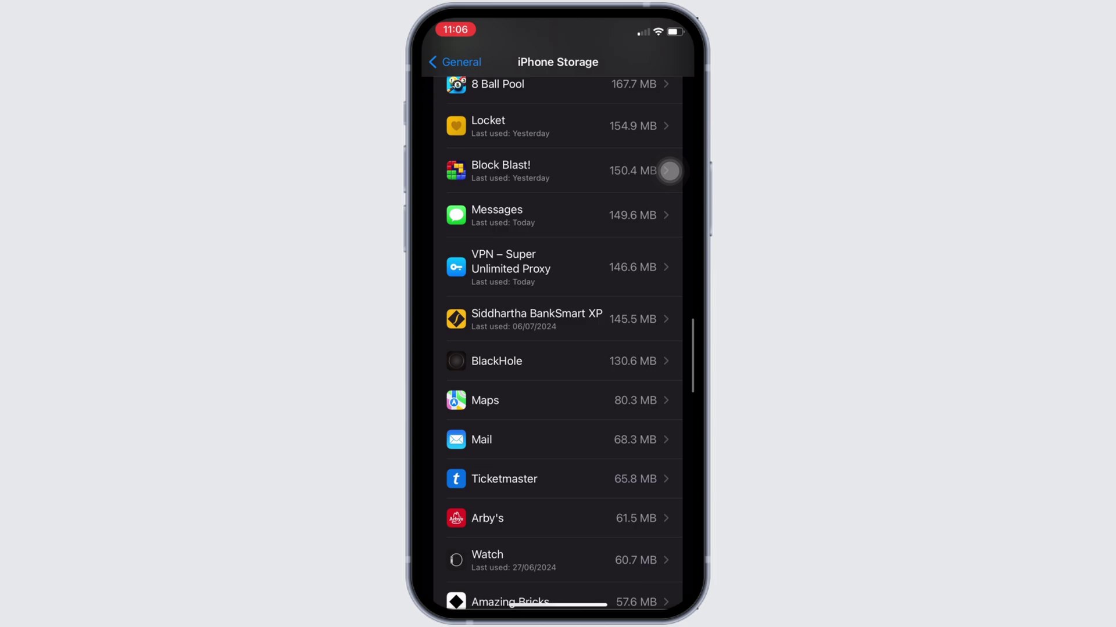